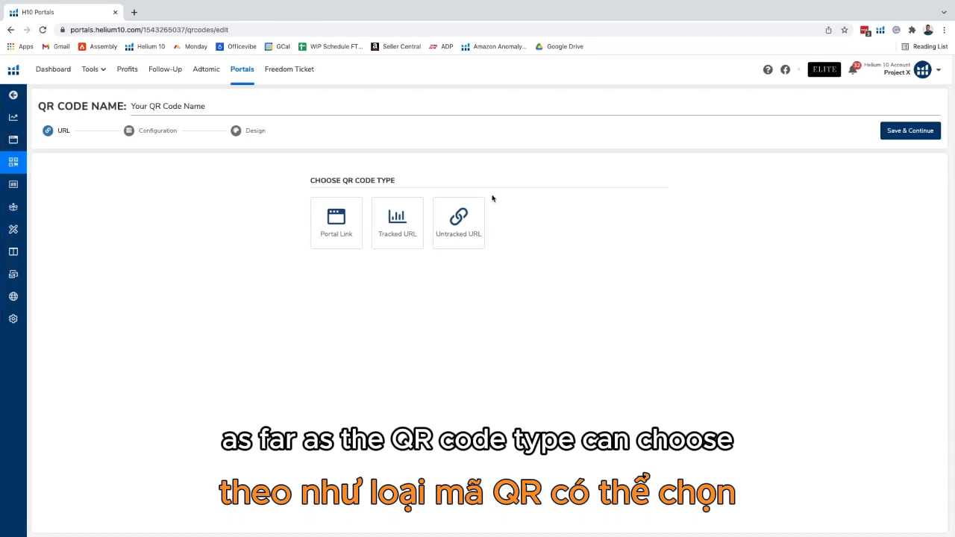
Step: Browse the available QR code types and the list of existing portals under Portal Link
scroll(492, 198, "up", 3)
scroll(488, 199, "left", 2)
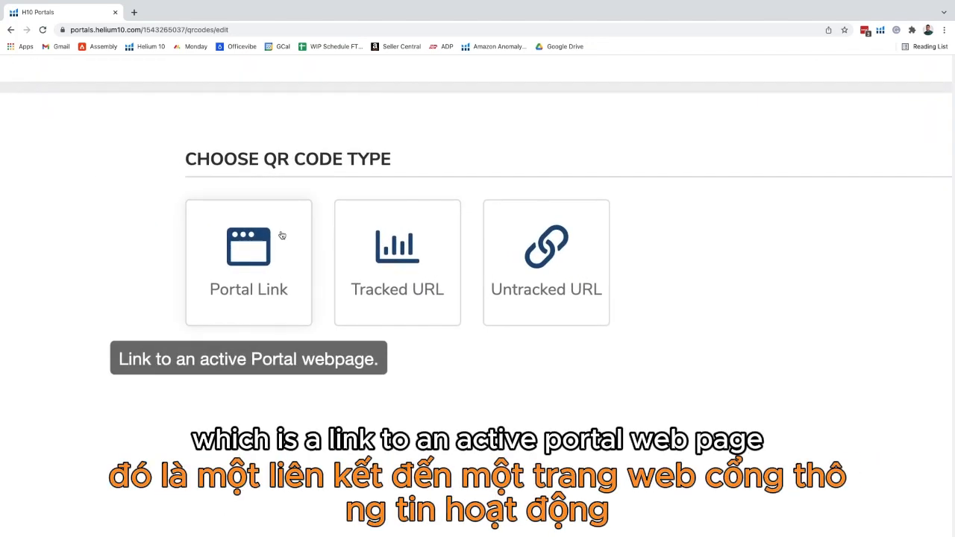
mouse_move(415, 242)
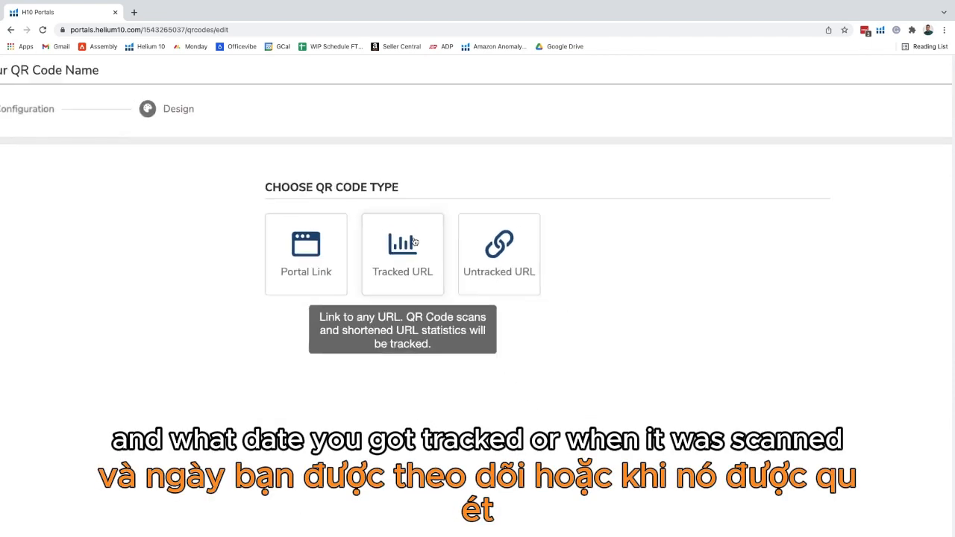
mouse_move(525, 258)
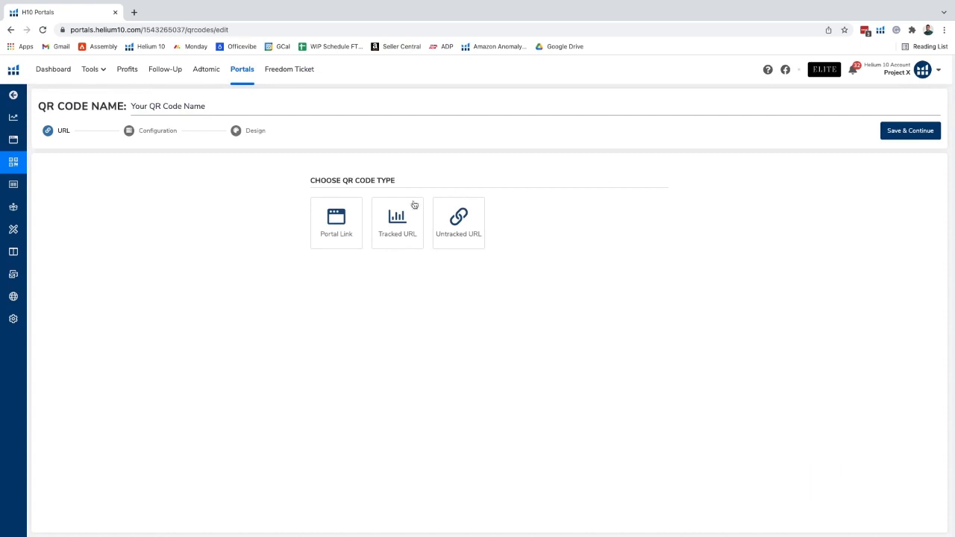
left_click(347, 213)
scroll(556, 190, "down", 2)
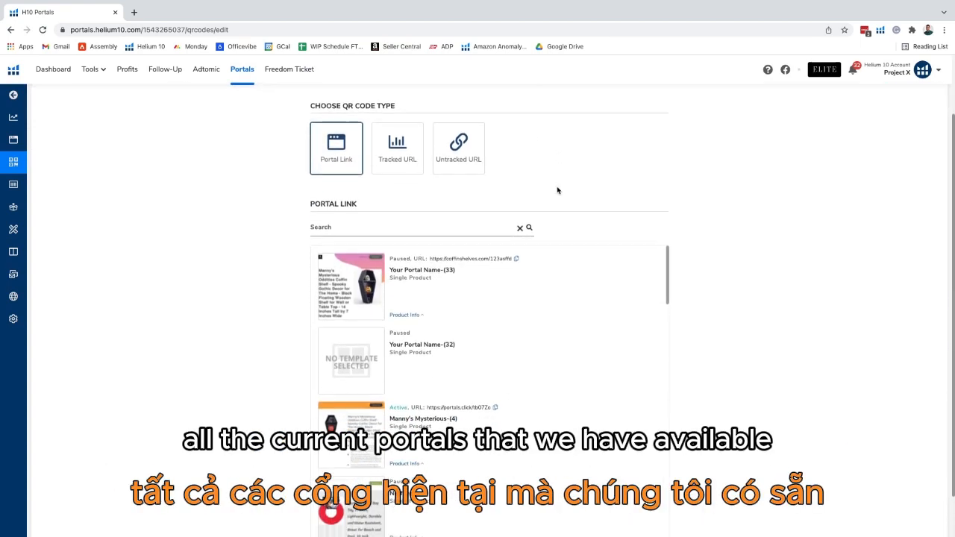
scroll(559, 190, "down", 2)
scroll(469, 272, "down", 2)
scroll(469, 276, "down", 5)
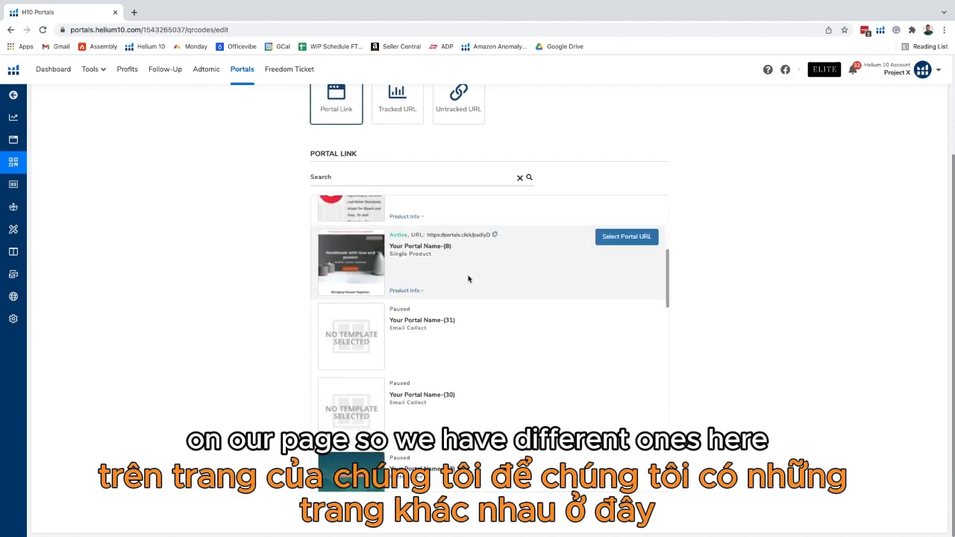
scroll(447, 341, "up", 6)
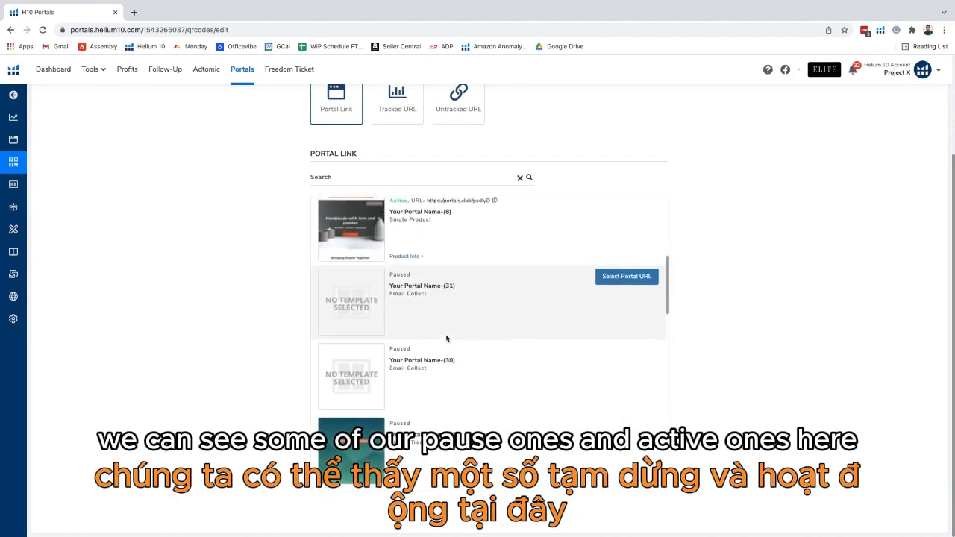
Step: Review the Tracked URL options and the Untracked URL field
left_click(410, 117)
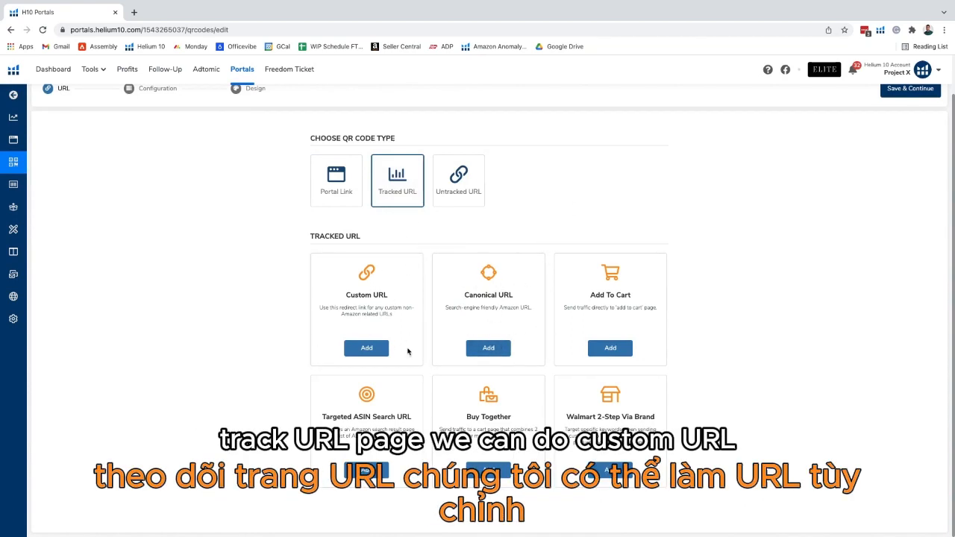
scroll(376, 304, "up", 5)
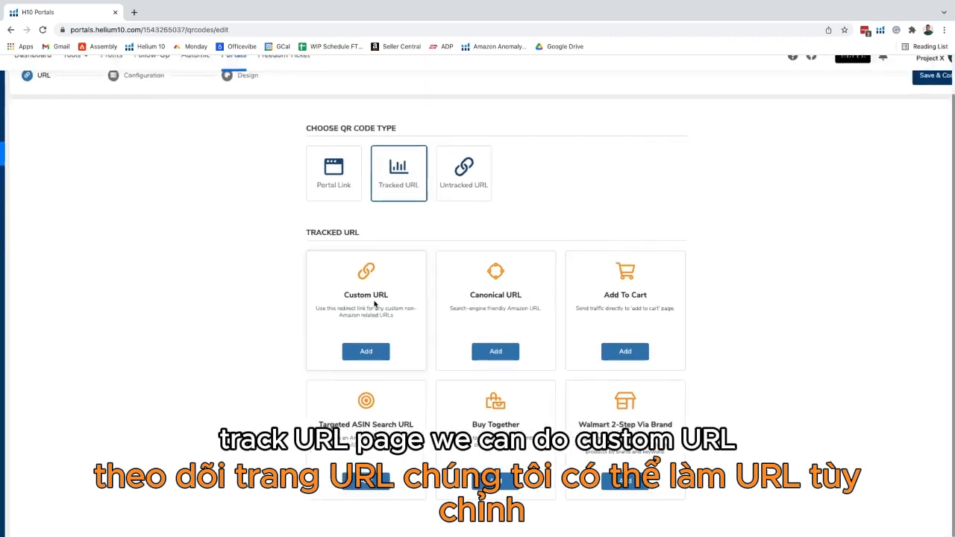
scroll(375, 304, "down", 4)
scroll(376, 305, "right", 2)
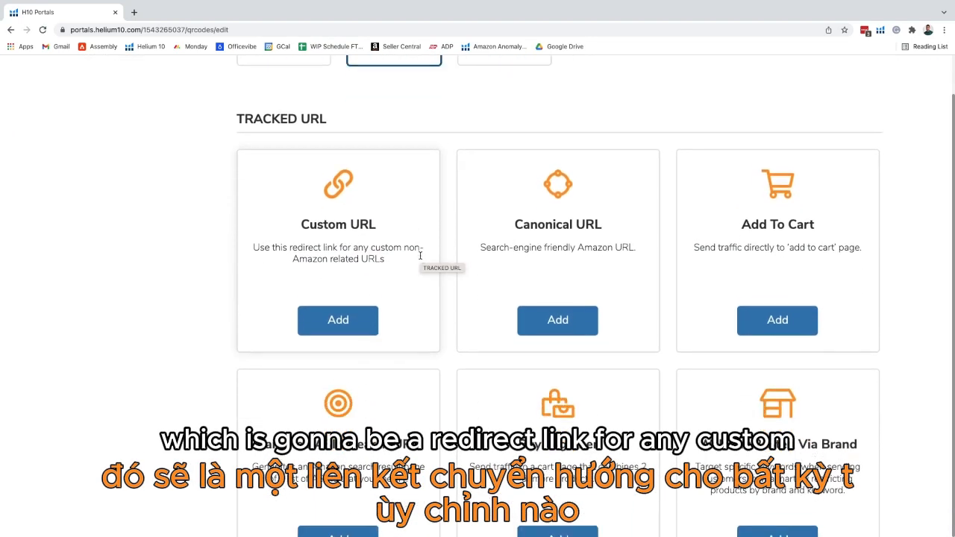
scroll(417, 231, "right", 1)
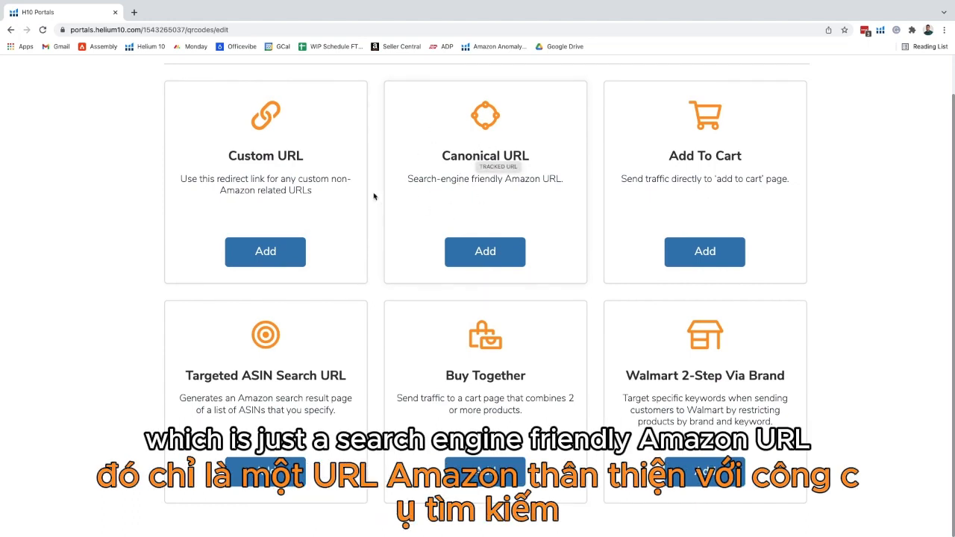
left_click(95, 31)
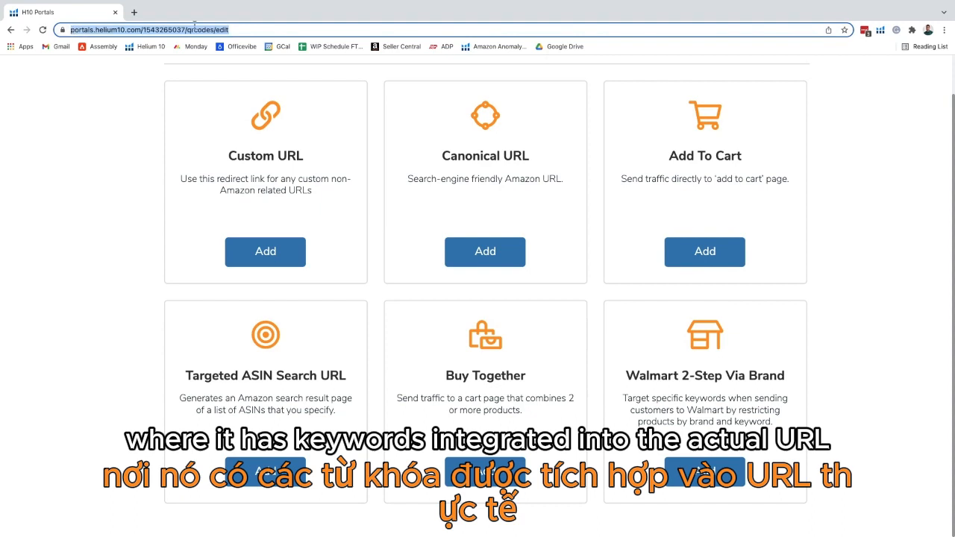
left_click(138, 127)
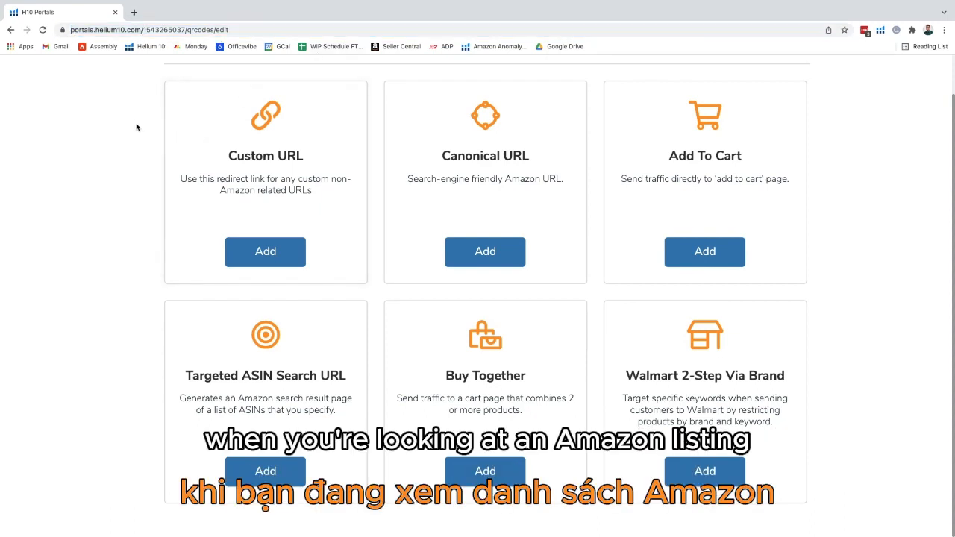
scroll(731, 162, "up", 1)
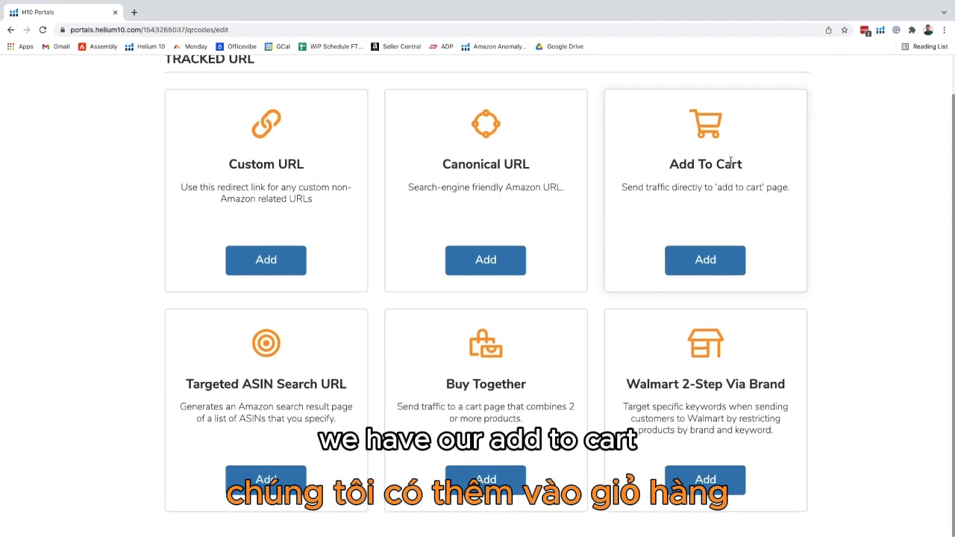
scroll(731, 162, "down", 2)
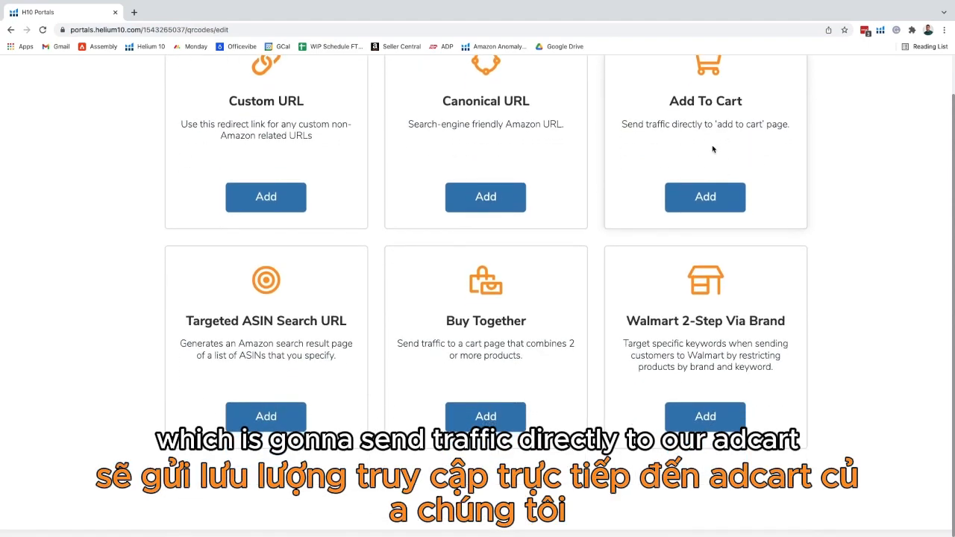
scroll(712, 149, "up", 5)
scroll(701, 153, "down", 5)
scroll(679, 161, "up", 1)
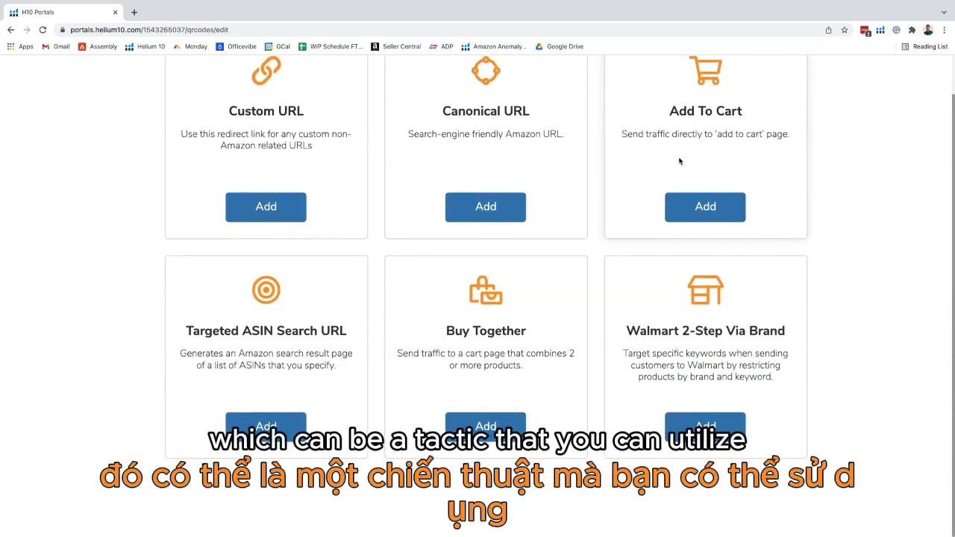
scroll(679, 161, "up", 2)
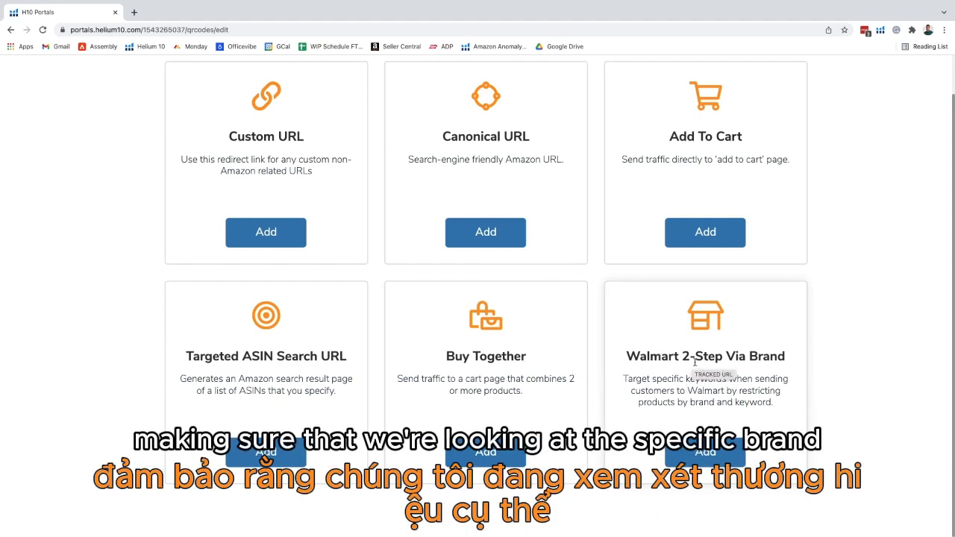
scroll(597, 358, "up", 1)
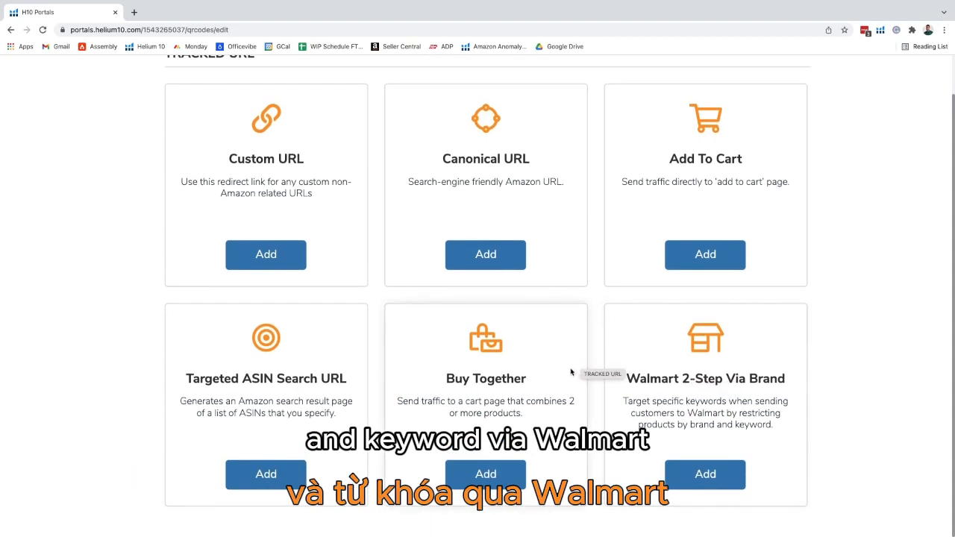
scroll(571, 371, "down", 5)
left_click(455, 200)
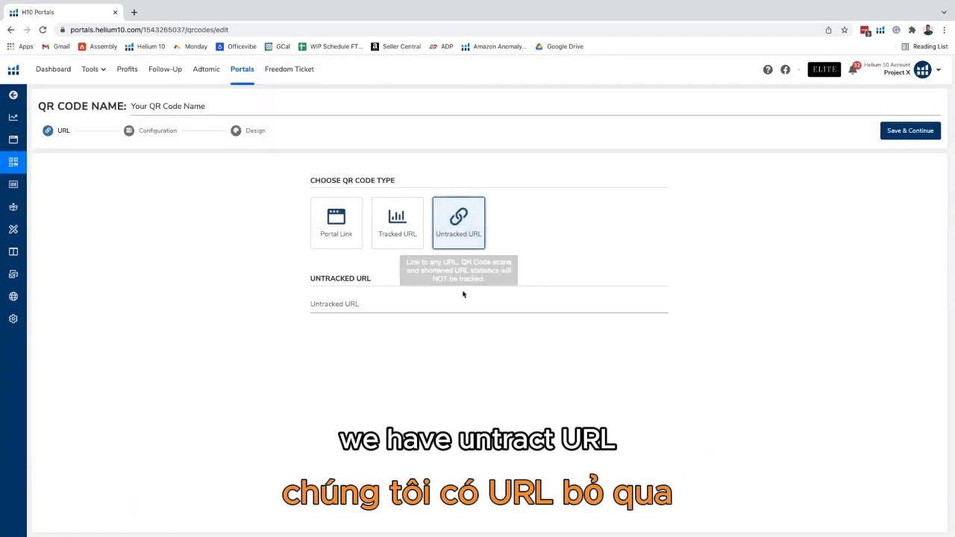
left_click(362, 301)
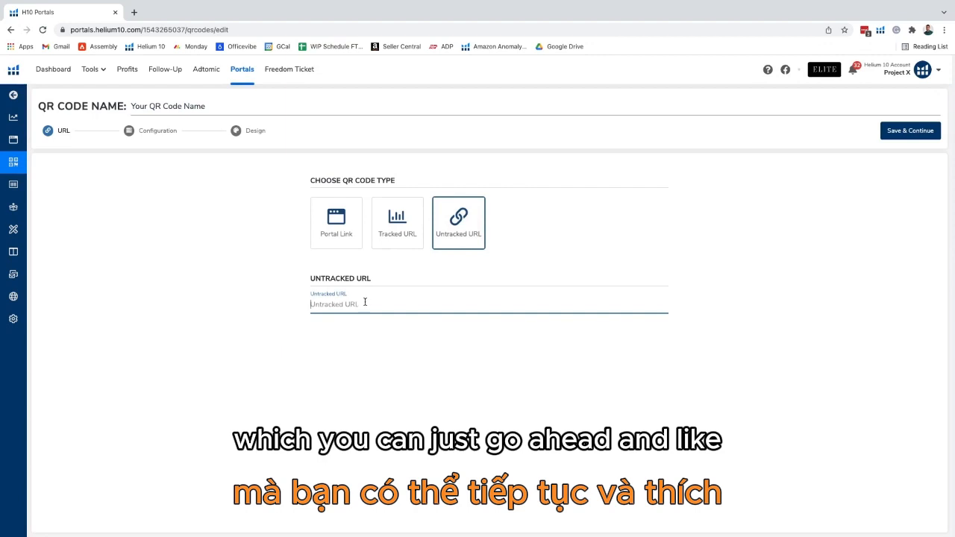
Step: Link the QR code to the Manny's Mysterious-(4) portal and save to continue to configuration
left_click(339, 231)
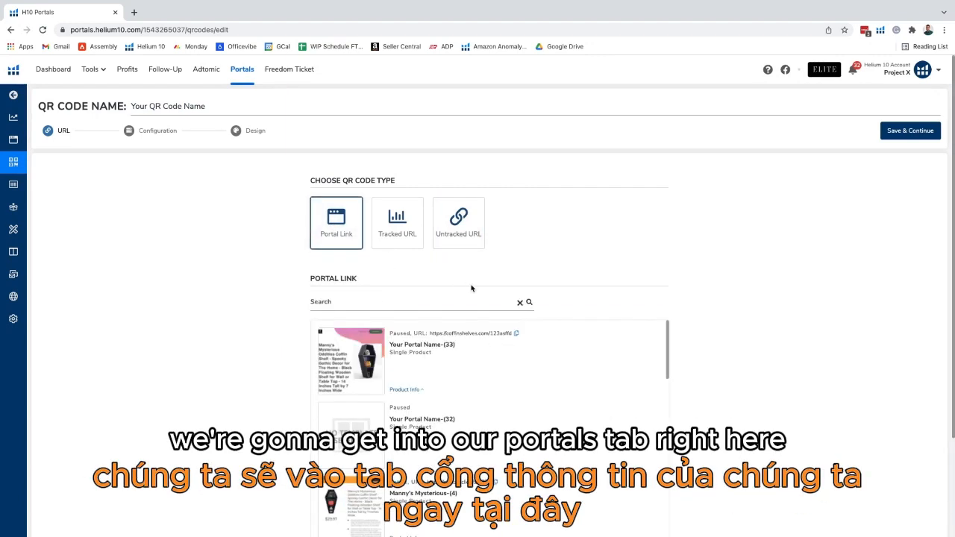
scroll(466, 285, "down", 5)
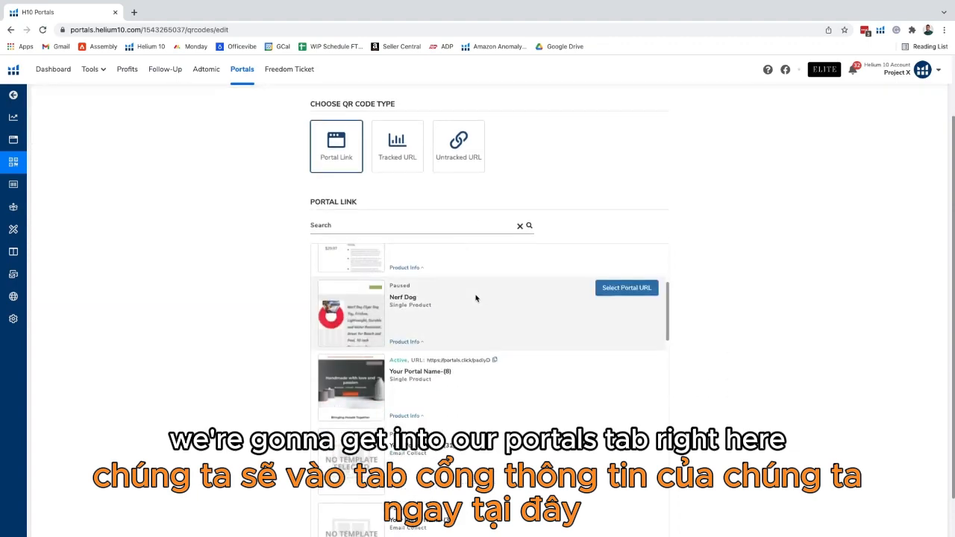
scroll(472, 288, "up", 3)
scroll(470, 313, "down", 1)
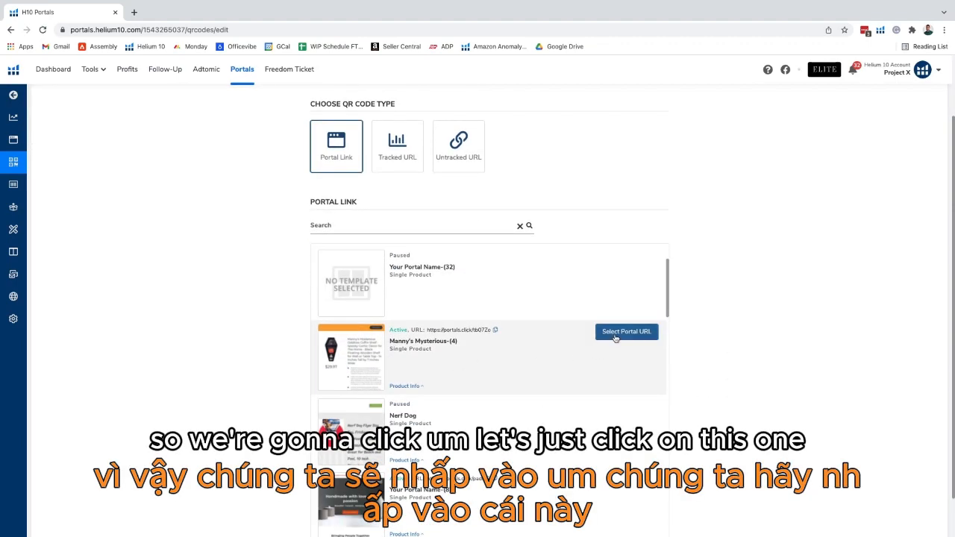
left_click(625, 332)
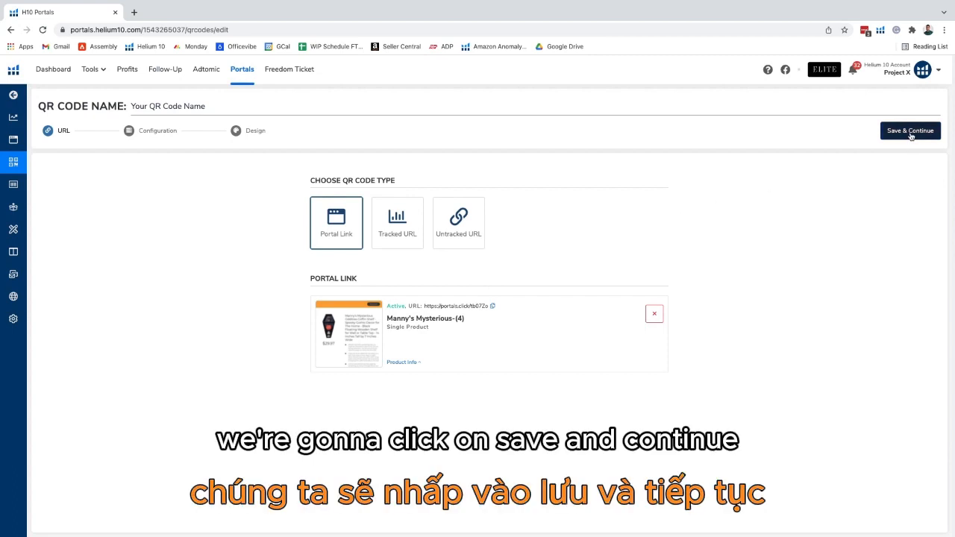
left_click(910, 133)
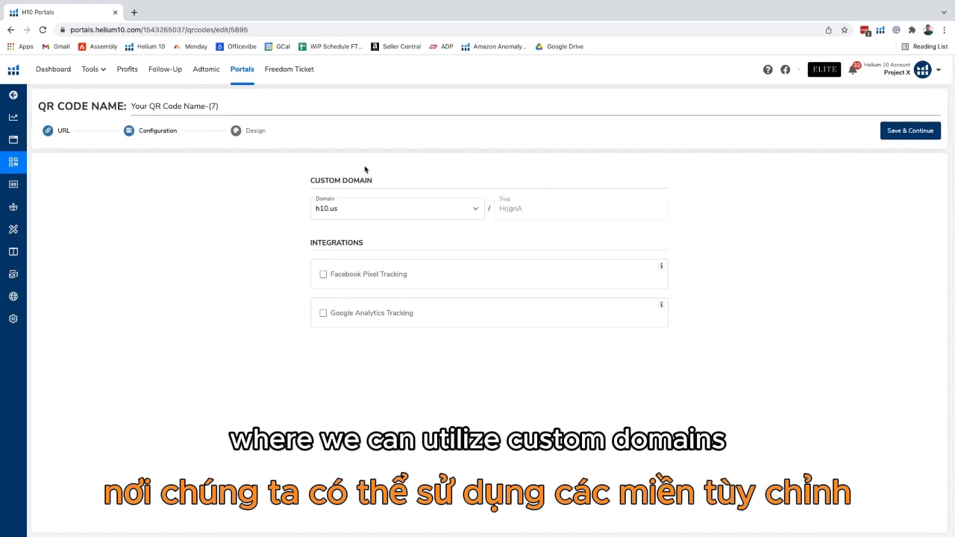
Step: Set the custom domain to coffinshelves.com with the slug qrcodeexample
left_click(418, 215)
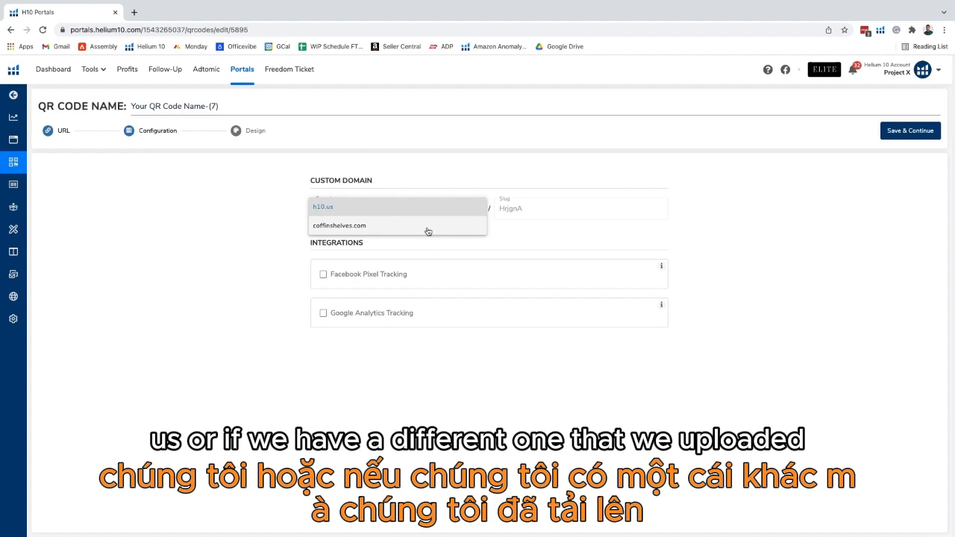
left_click(427, 230)
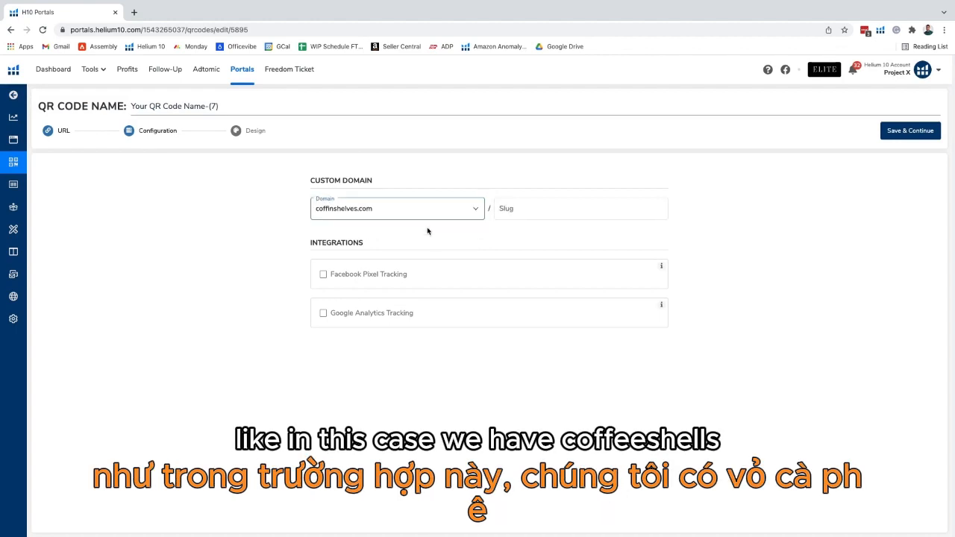
left_click(522, 213)
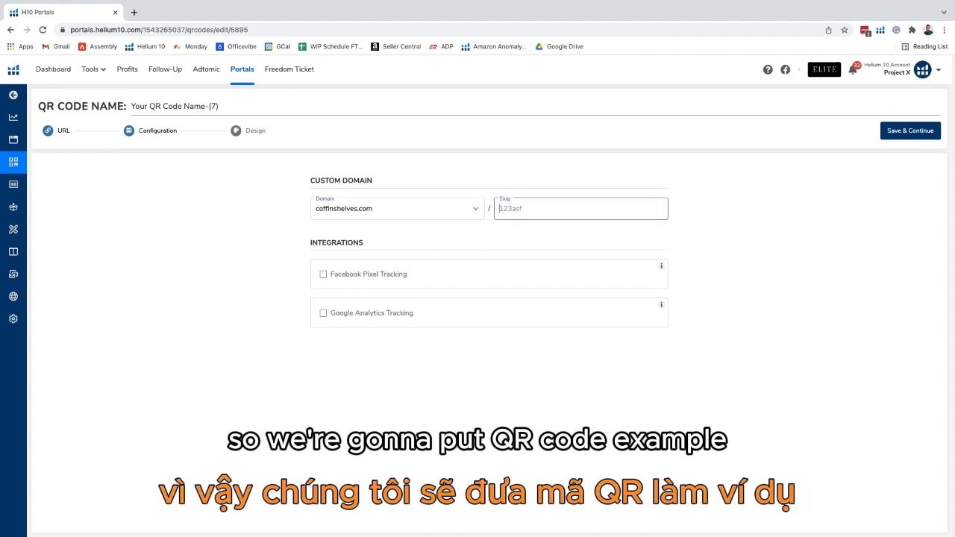
type("qrcodeexample")
Step: Name the QR code Example and save to continue to the design stage
triple_click(164, 105)
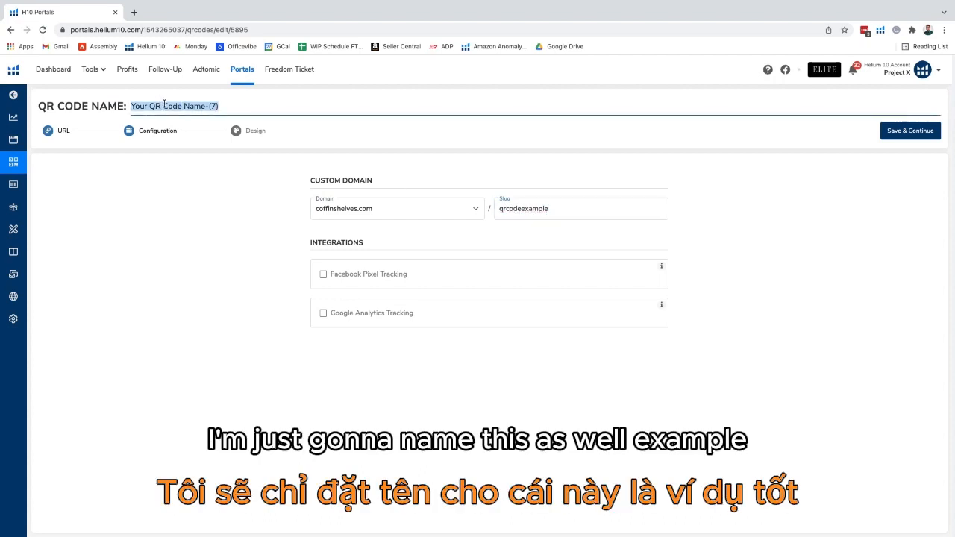
type("Examp")
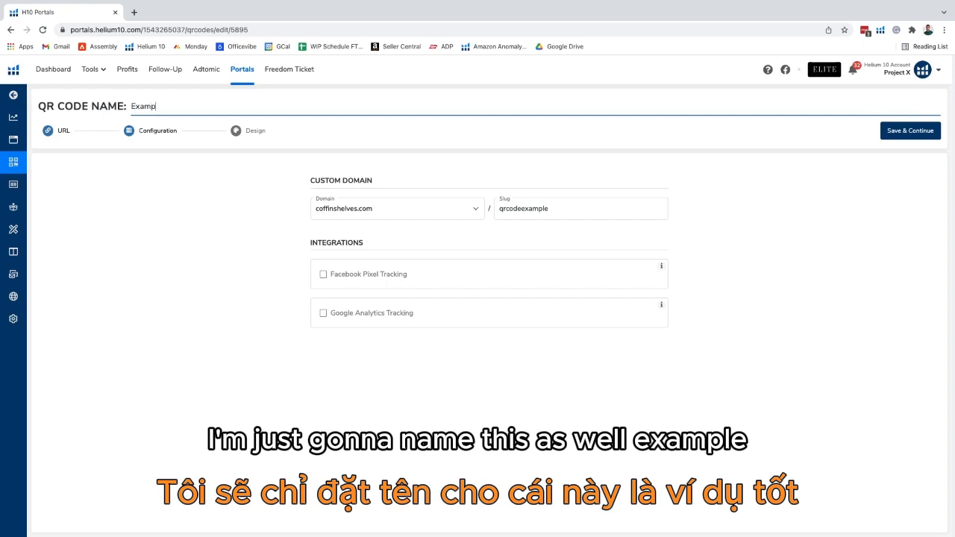
type("le")
left_click(172, 221)
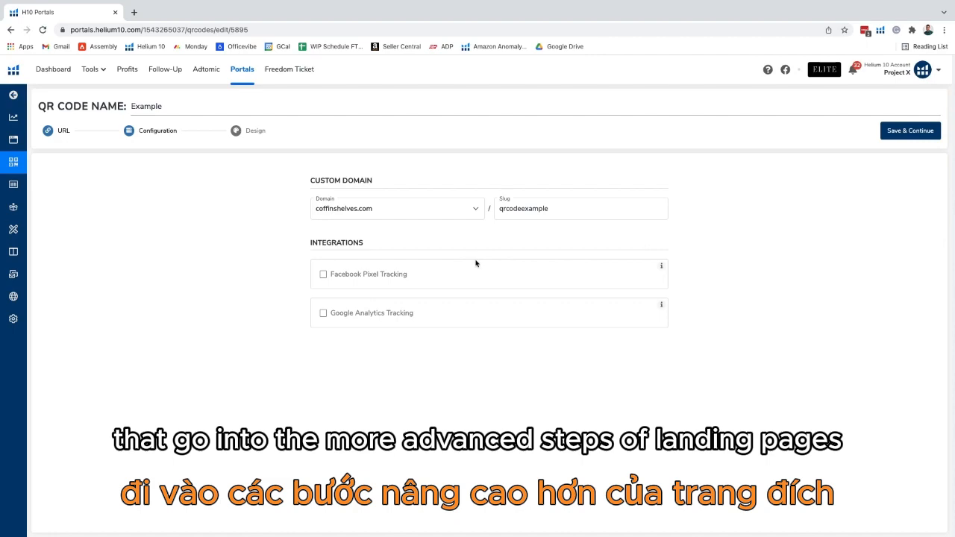
left_click(887, 136)
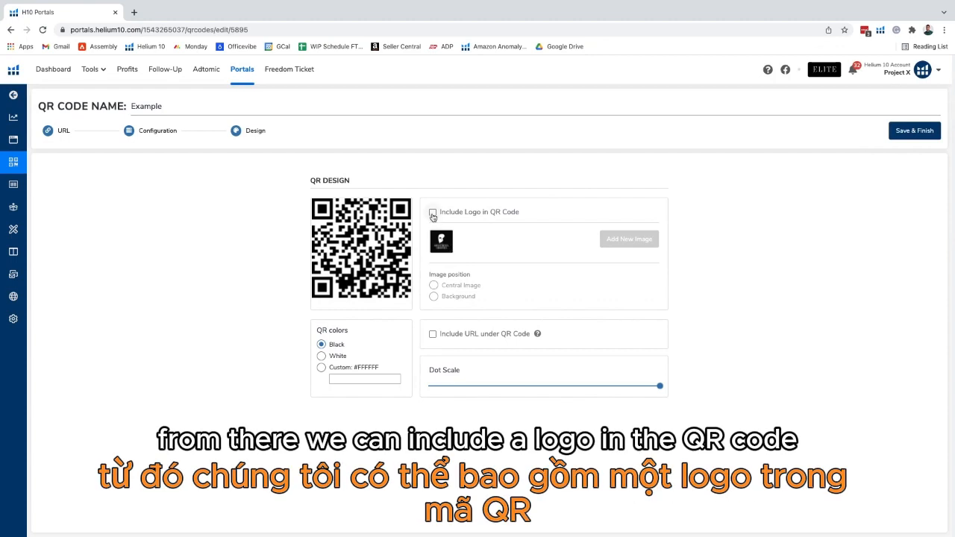
Step: Include the logo as the central image in the QR code and show the URL under the code
left_click(433, 214)
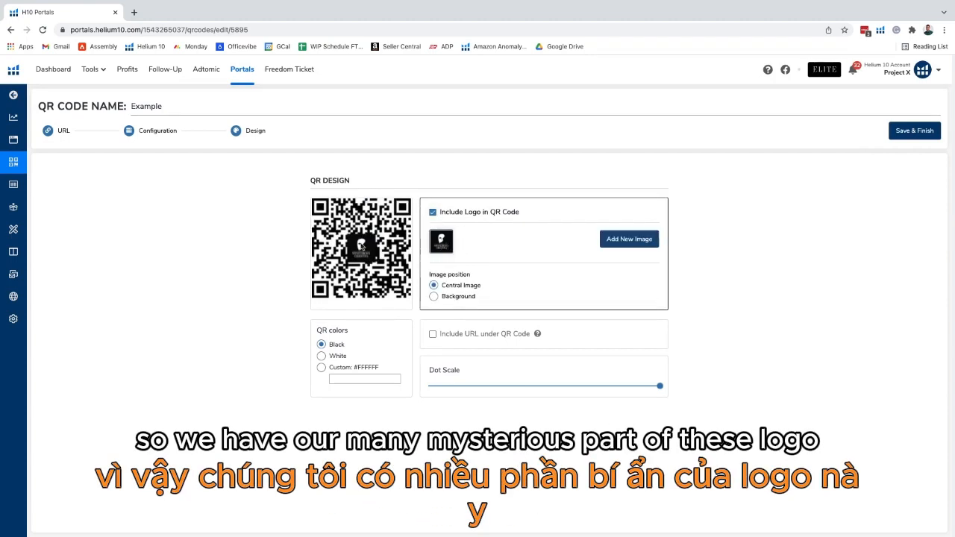
left_click(434, 297)
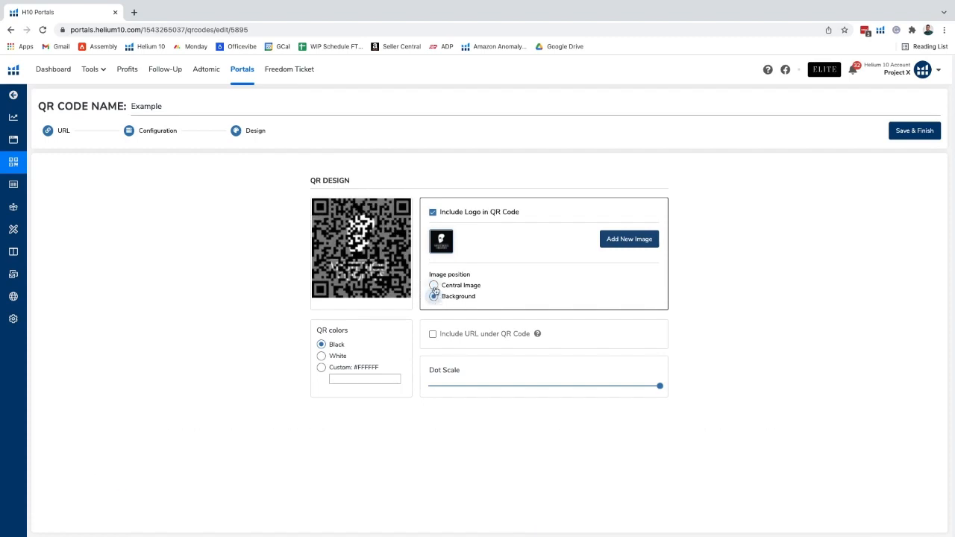
left_click(433, 286)
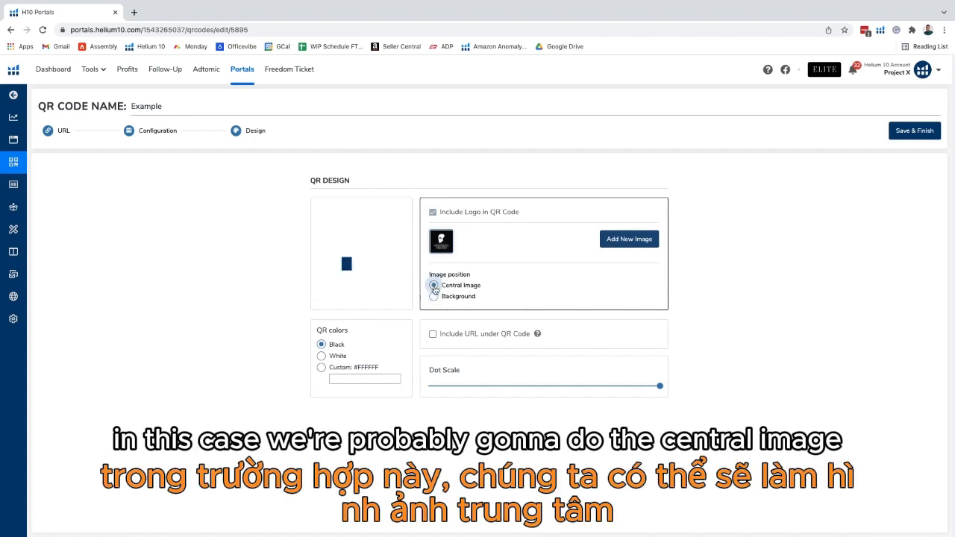
left_click(432, 334)
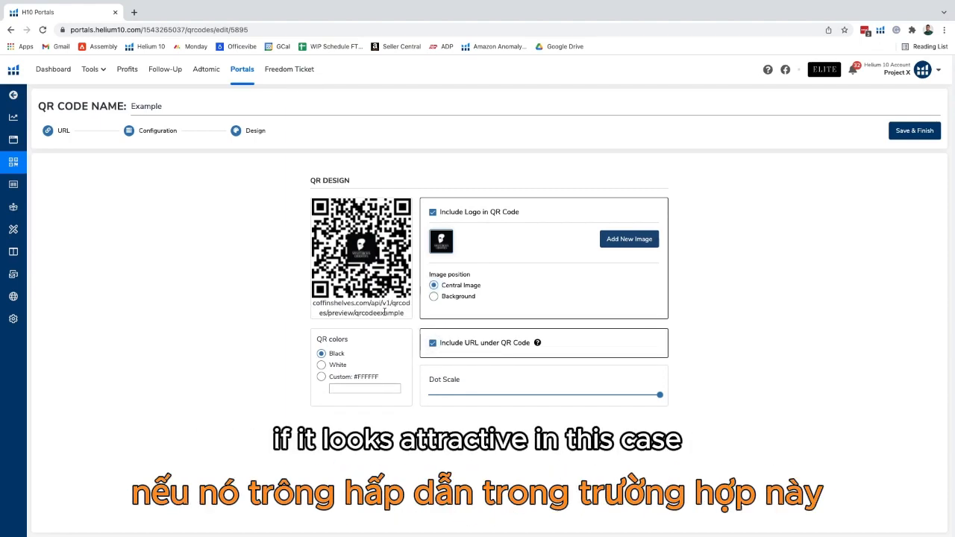
Step: Turn off showing the URL under the QR code
scroll(384, 313, "up", 5)
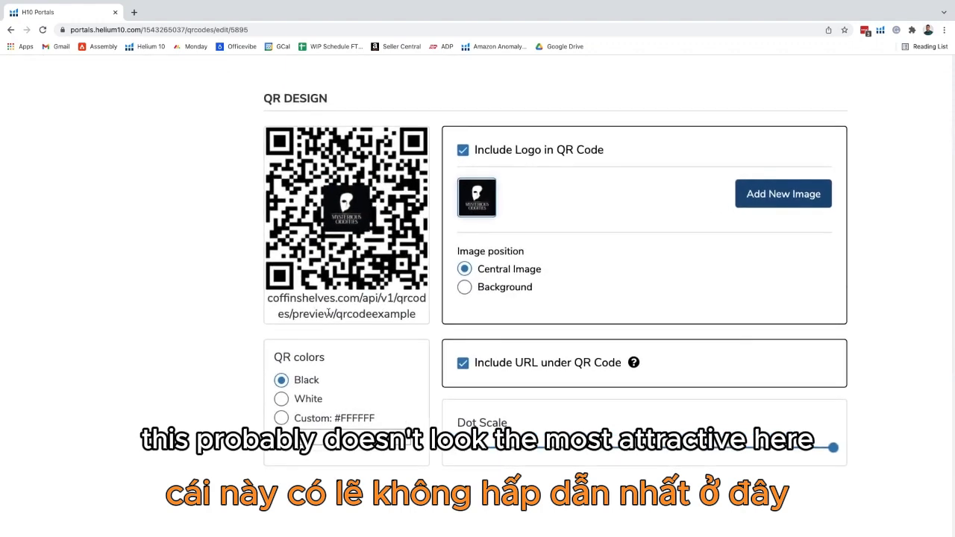
left_click(463, 364)
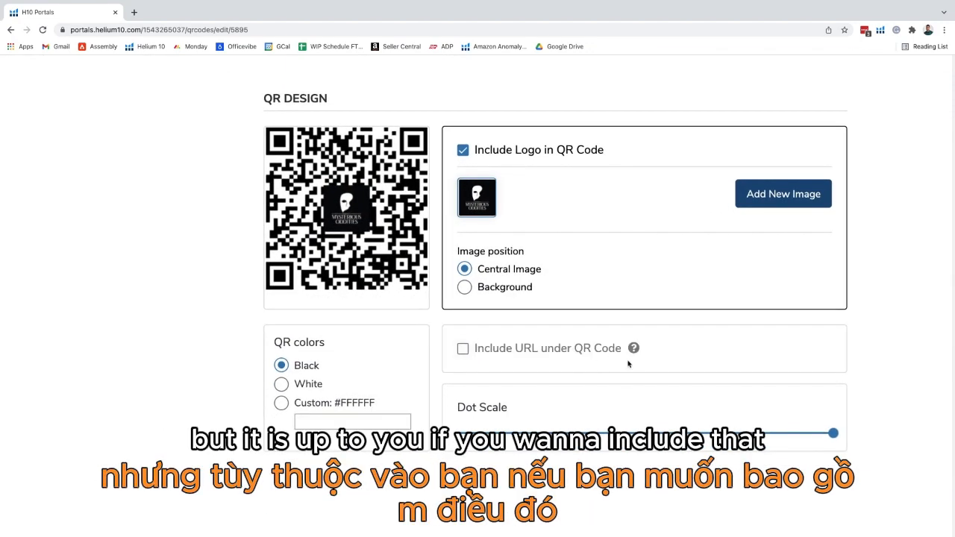
mouse_move(636, 354)
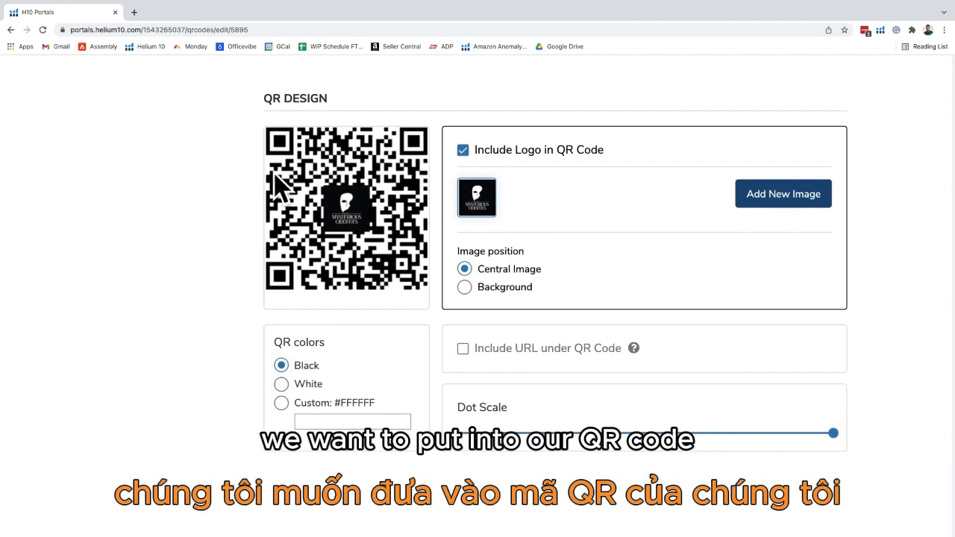
Step: Try white and a custom #ff0202 colour for the QR code before returning it to black
left_click(280, 385)
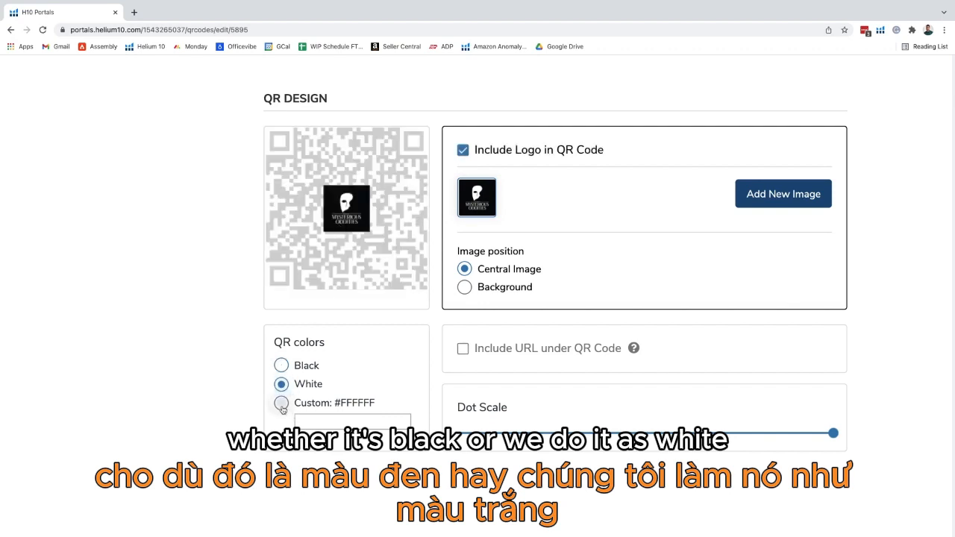
left_click(281, 403)
left_click(327, 422)
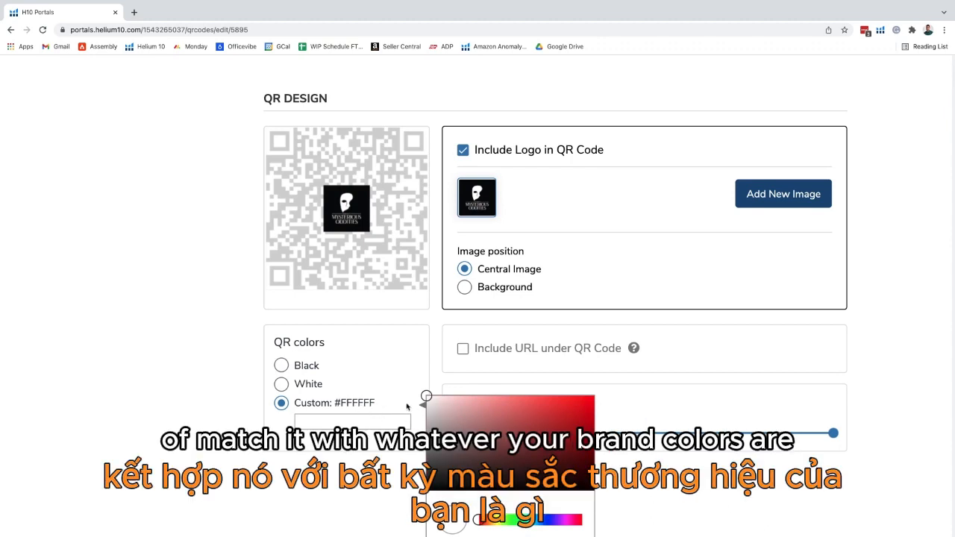
mouse_move(429, 401)
left_mouse_down()
mouse_move(543, 406)
mouse_move(593, 396)
left_mouse_up()
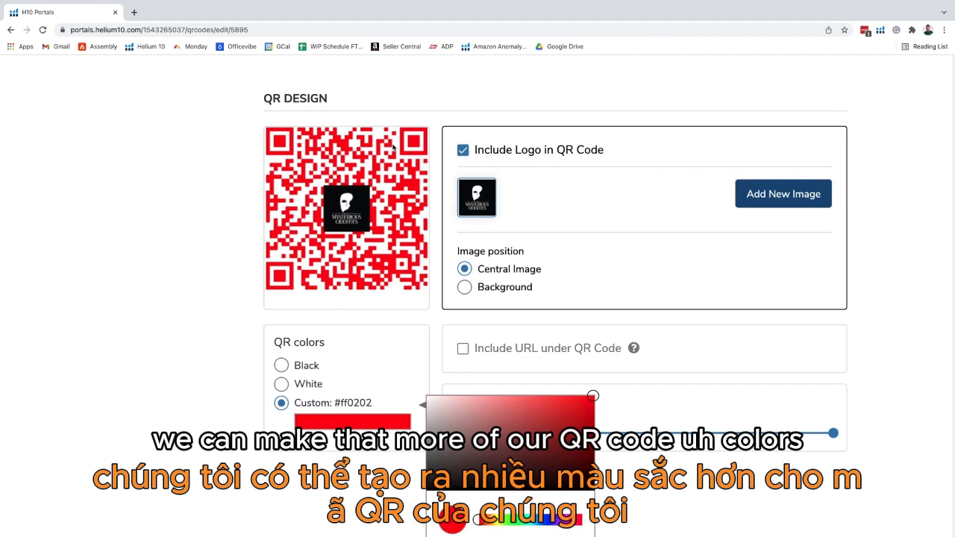
left_click(282, 366)
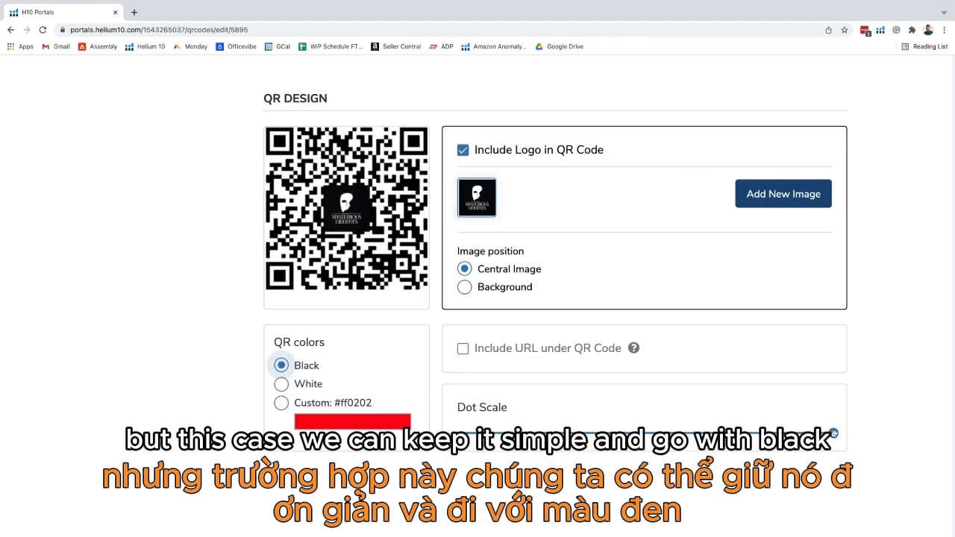
Step: Try smaller dot scales for the QR code, then return the dot scale to its maximum
left_click_drag(834, 433, 693, 433)
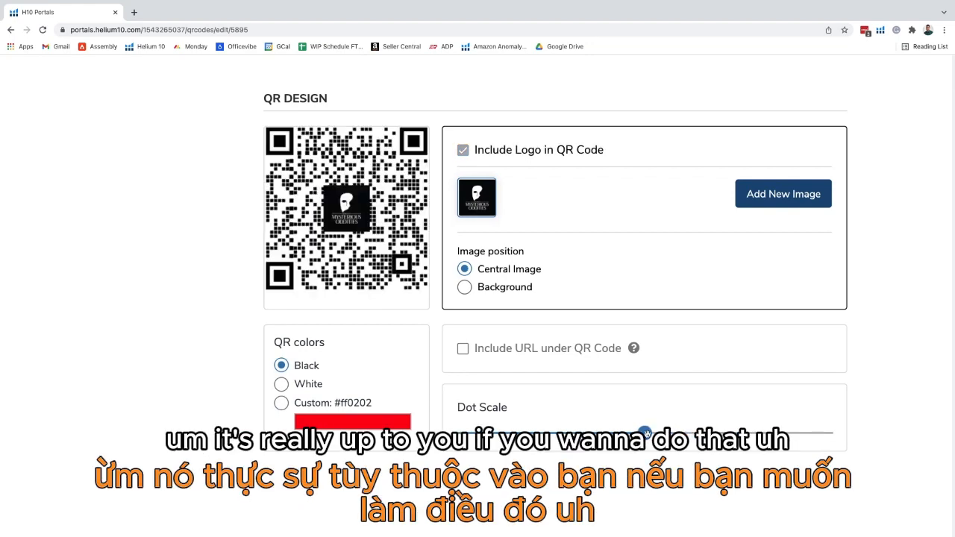
left_click_drag(645, 432, 503, 432)
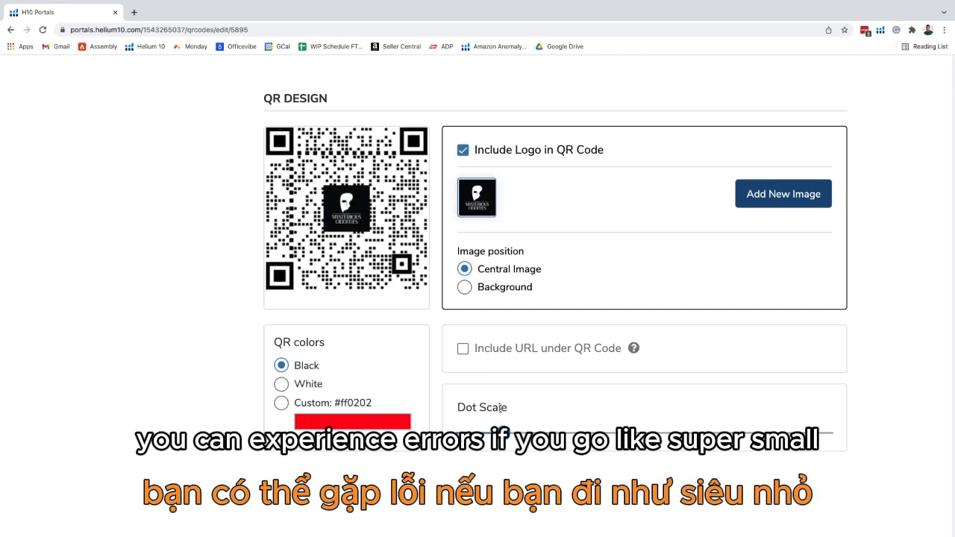
left_click_drag(504, 433, 832, 432)
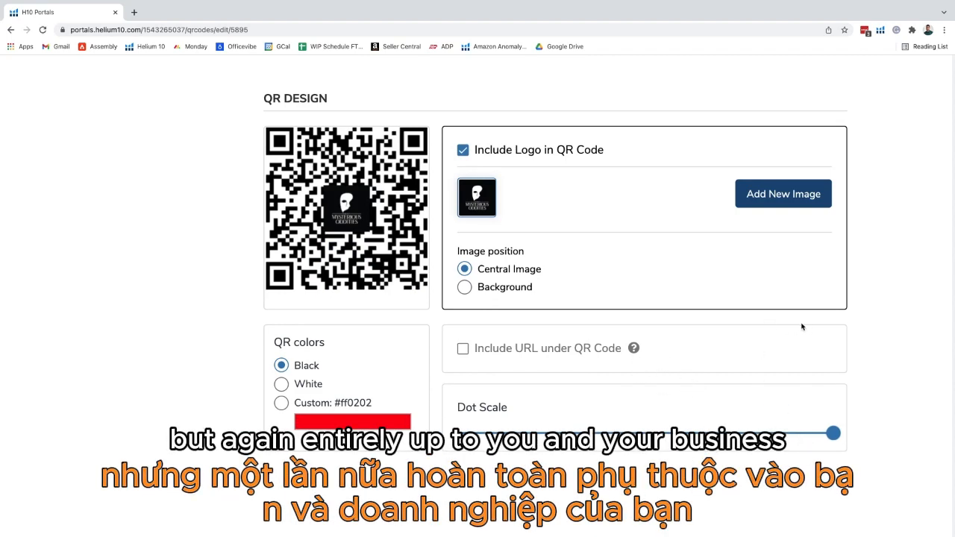
Step: Save and finish the QR code design
key("ctrl+0")
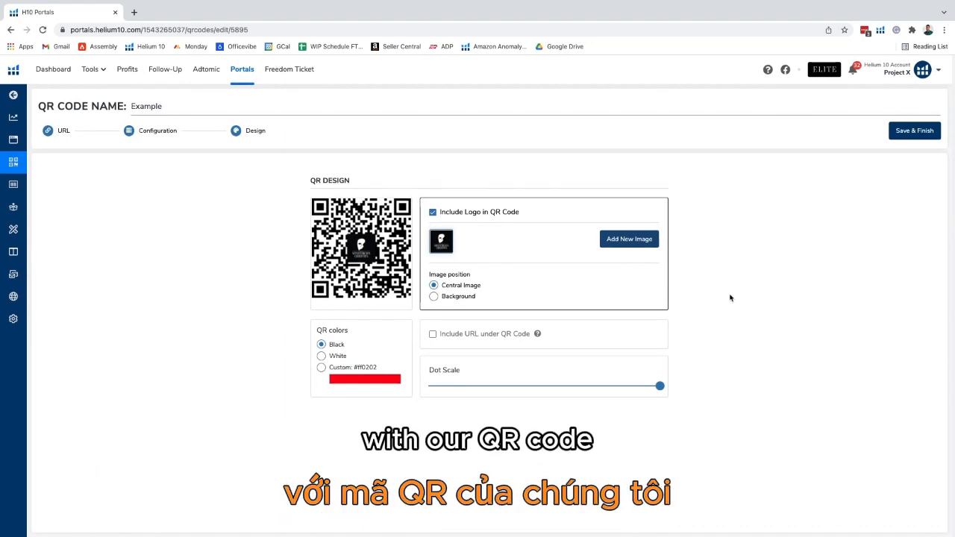
left_click(916, 133)
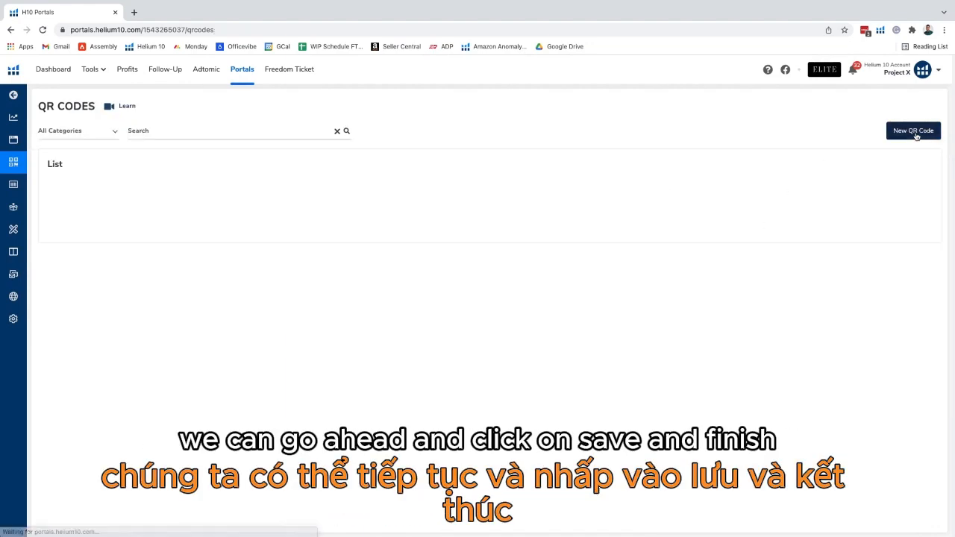